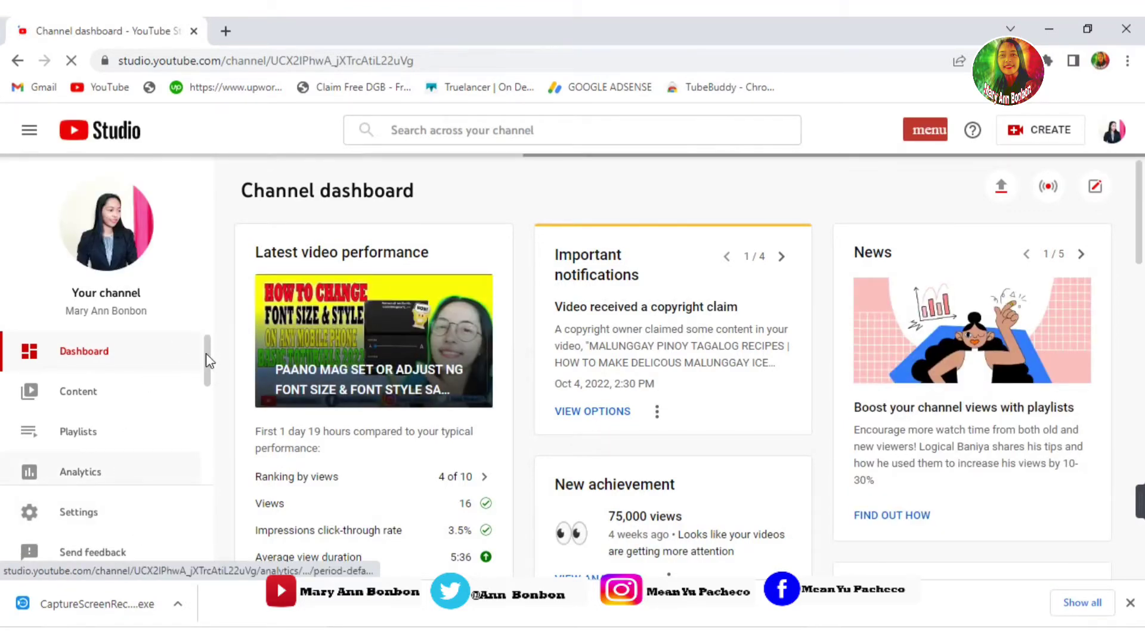
- Open the channel's analytics in advanced mode
scroll(210, 388, "down", 1)
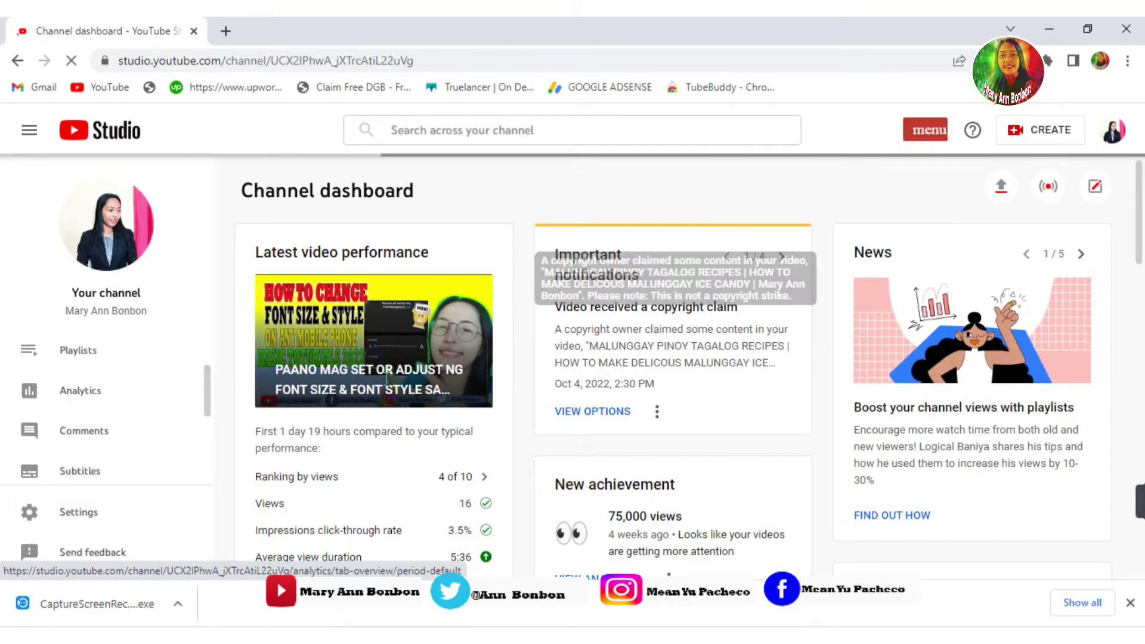
left_click(103, 404)
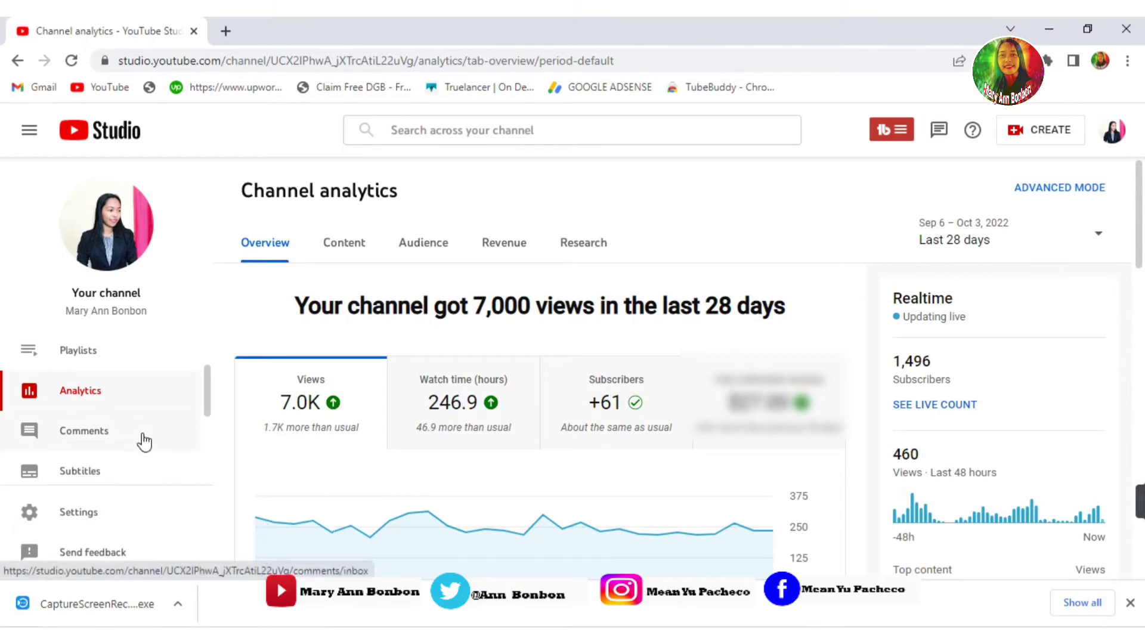
left_click(1047, 190)
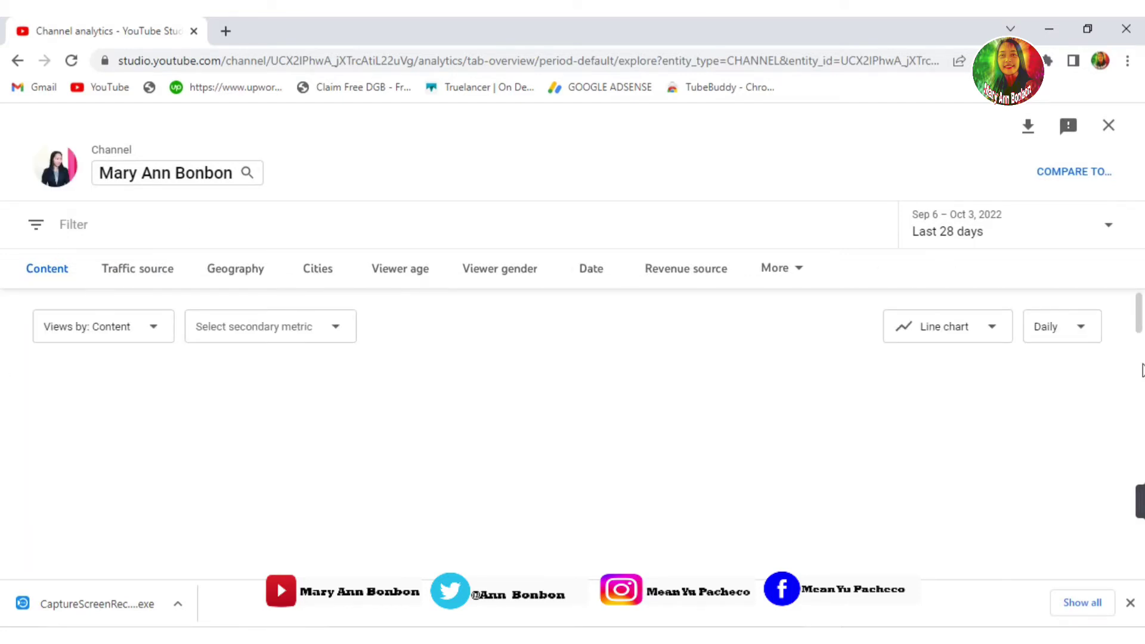
- Add the CPM metric as a column in the content table
scroll(1140, 322, "down", 2)
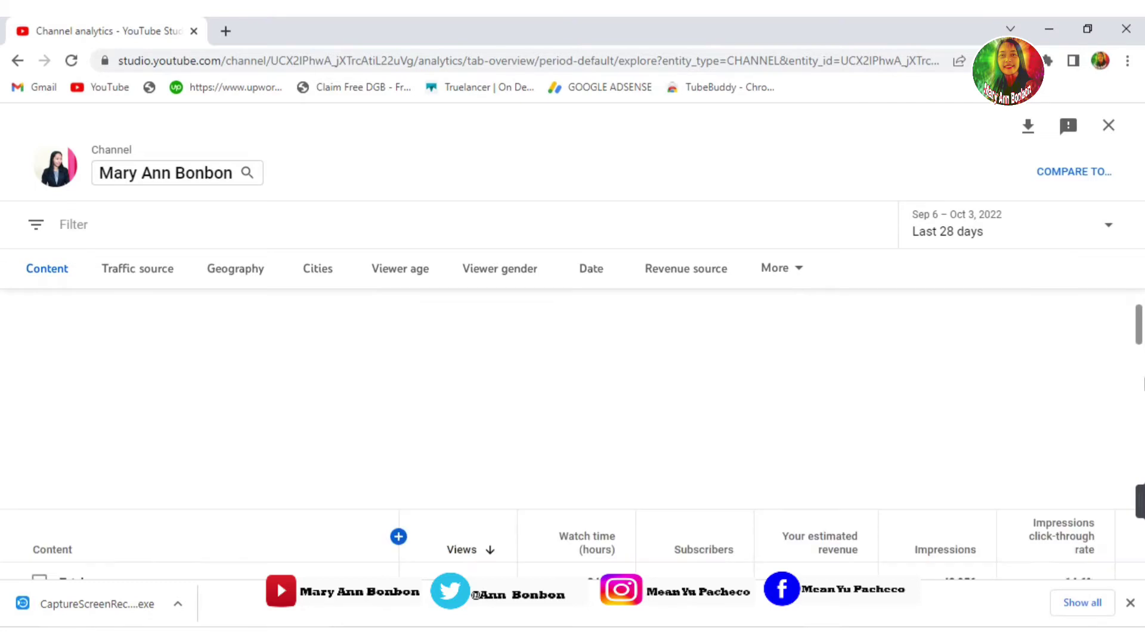
scroll(1143, 392, "down", 3)
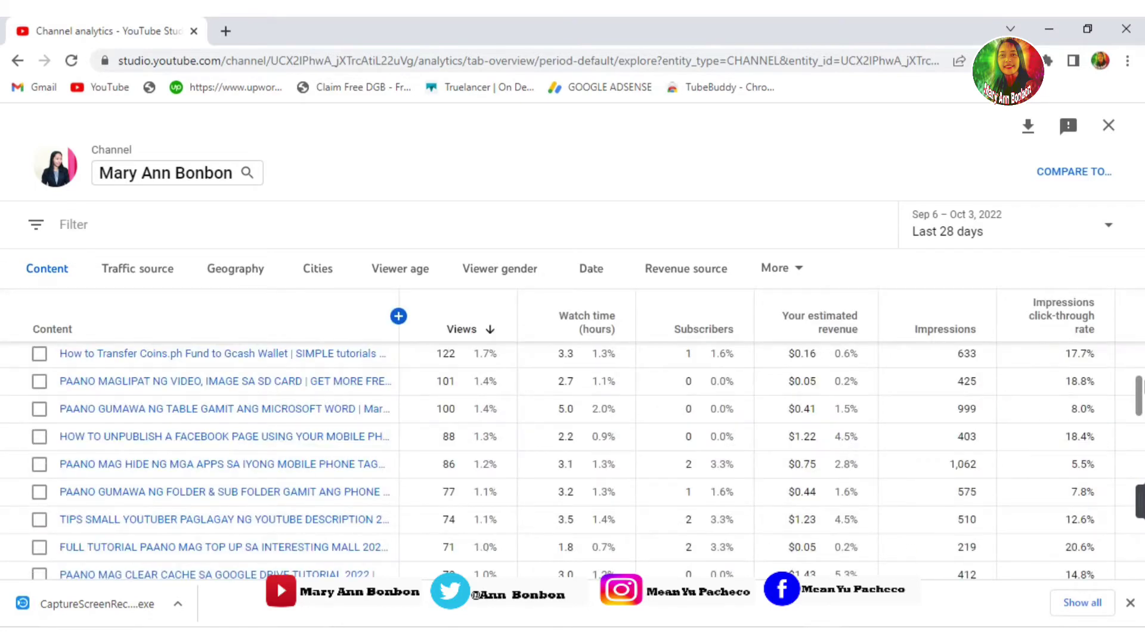
left_click_drag(1142, 386, 1142, 364)
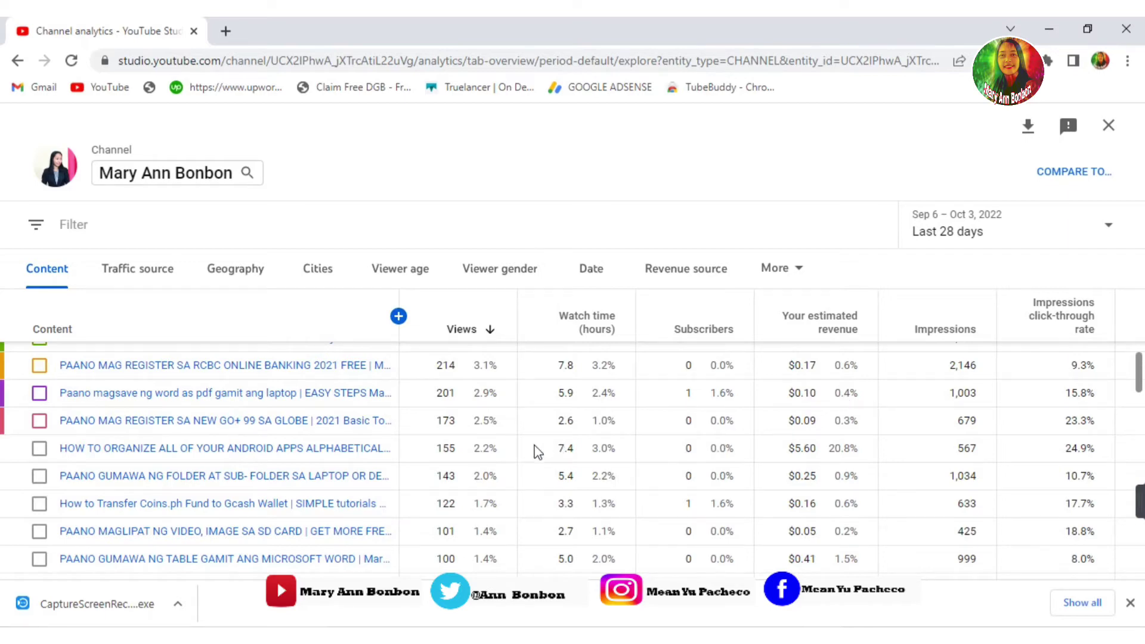
scroll(537, 450, "up", 3)
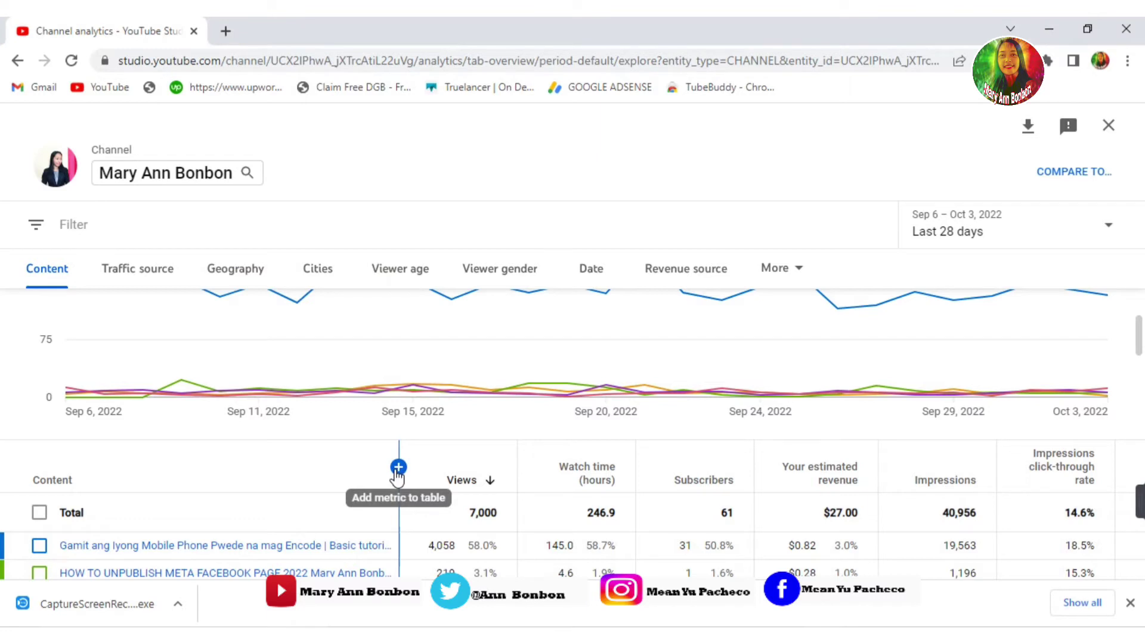
left_click(399, 477)
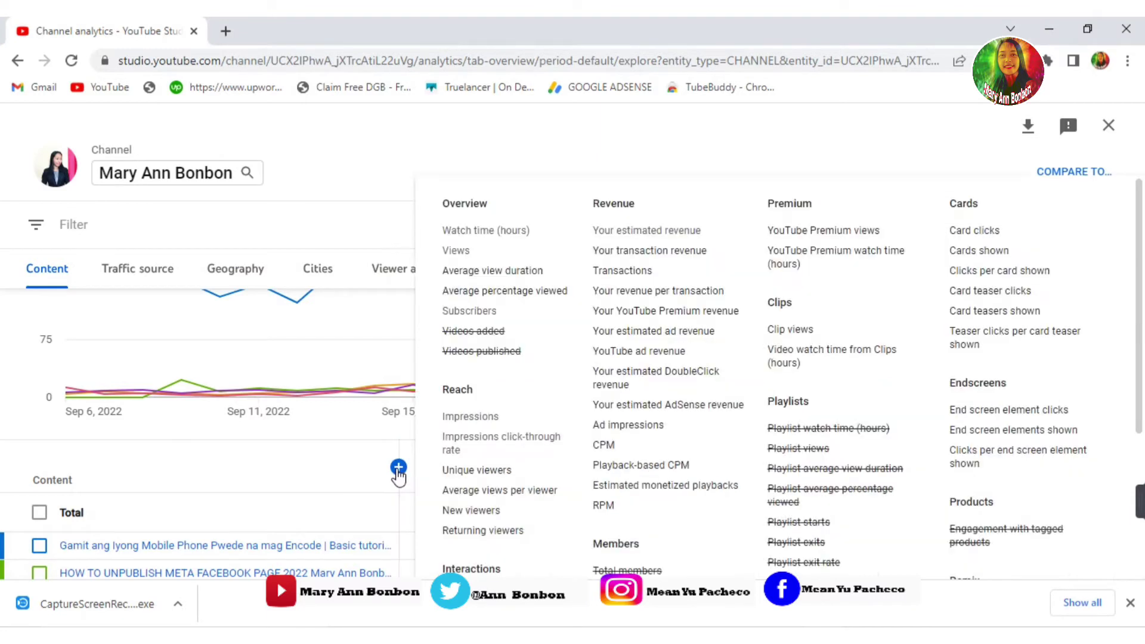
left_click(600, 457)
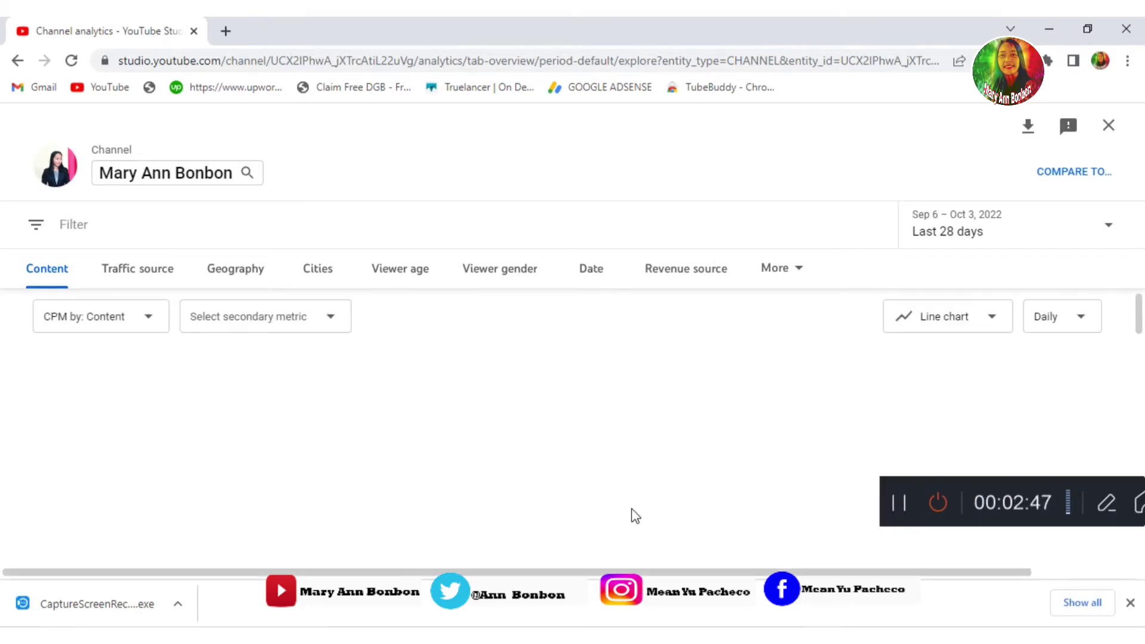
- Add the RPM metric as another column in the content table
scroll(407, 531, "down", 4)
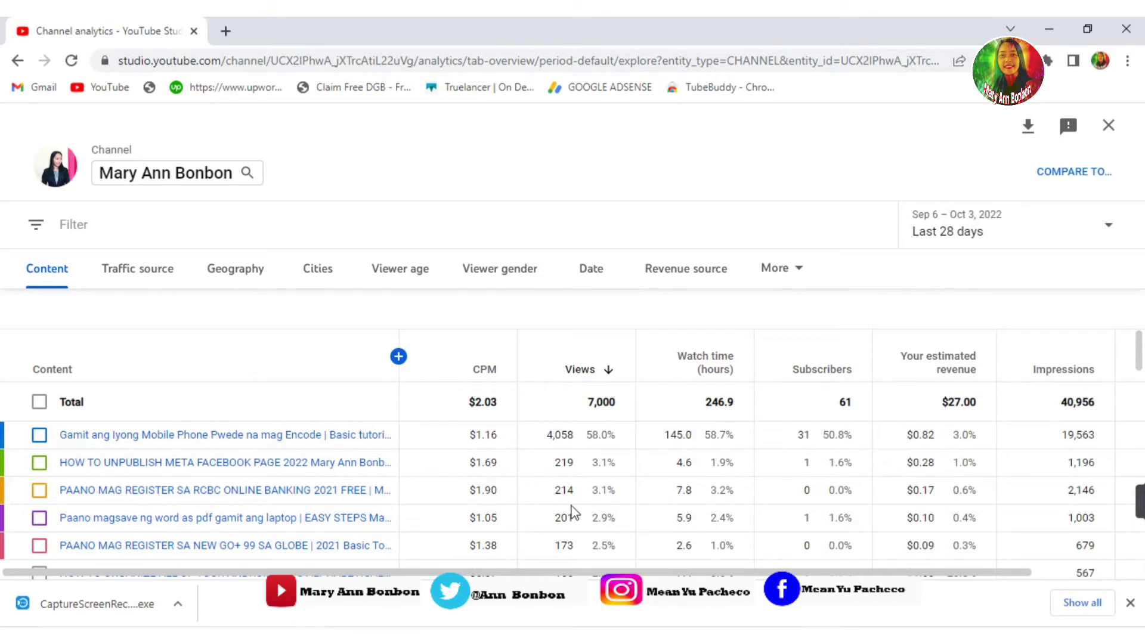
scroll(537, 507, "down", 1)
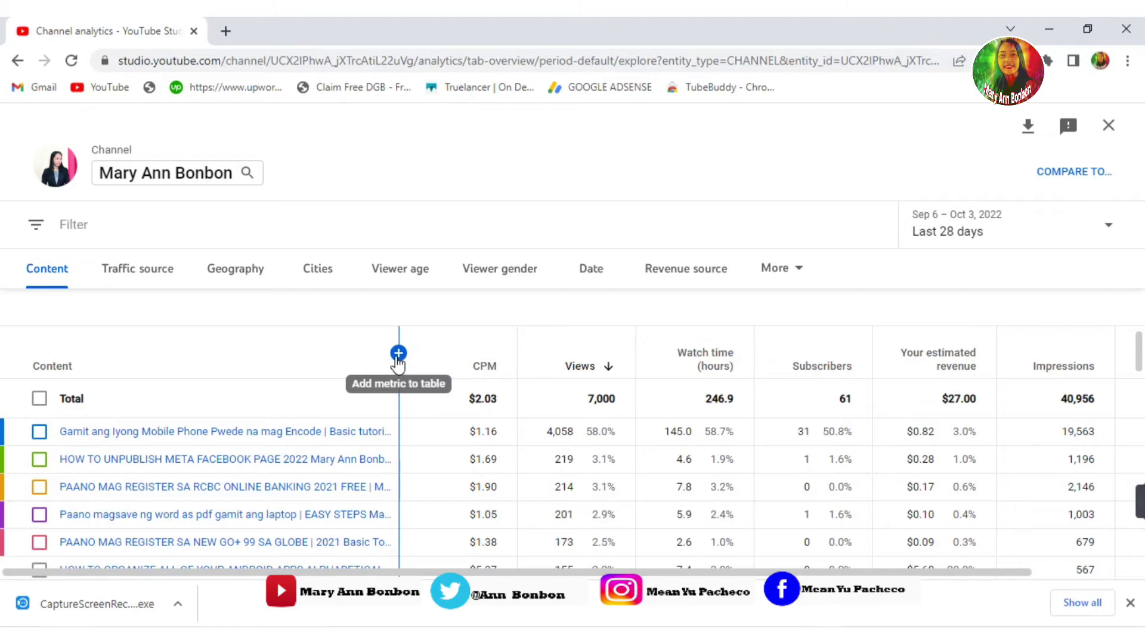
left_click(398, 353)
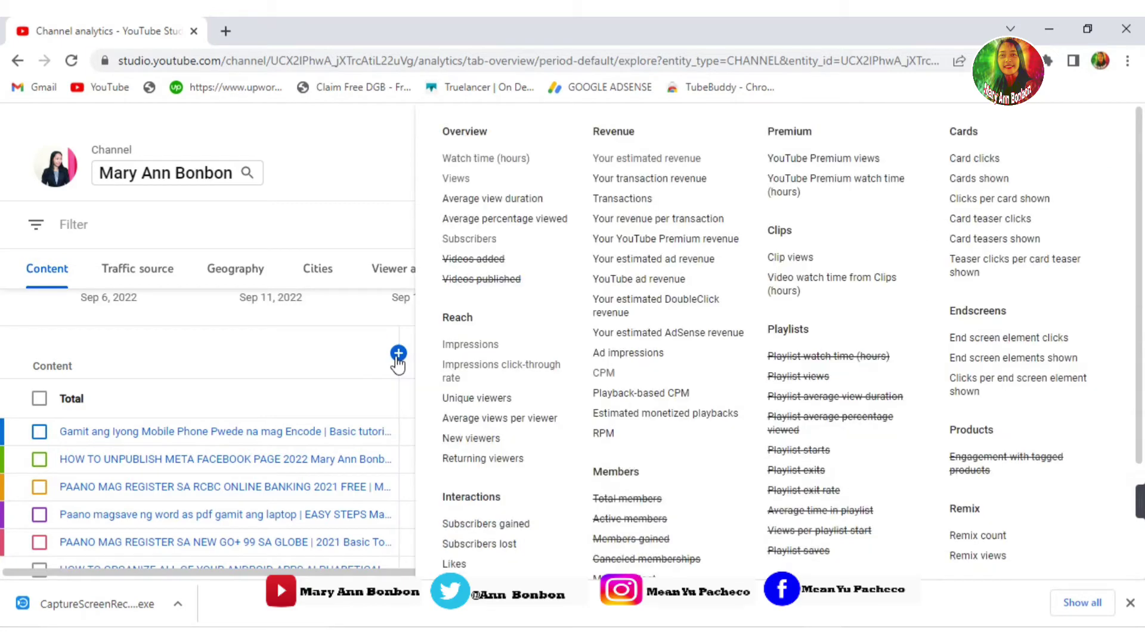
left_click(602, 439)
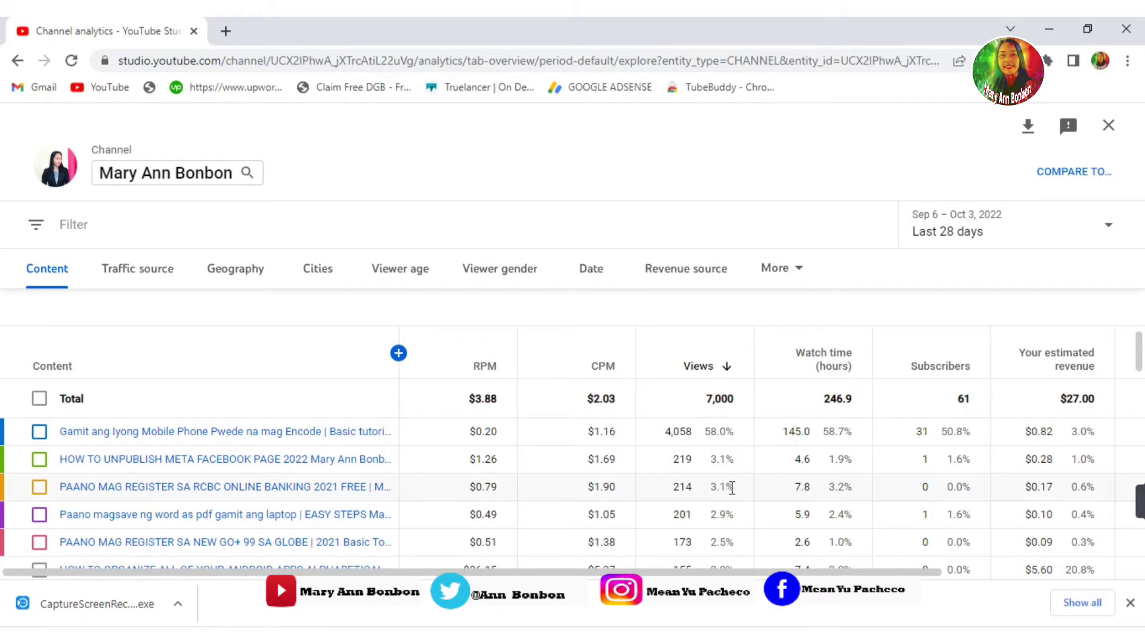
- Change the report's date range to Last 7 days
scroll(733, 488, "down", 4)
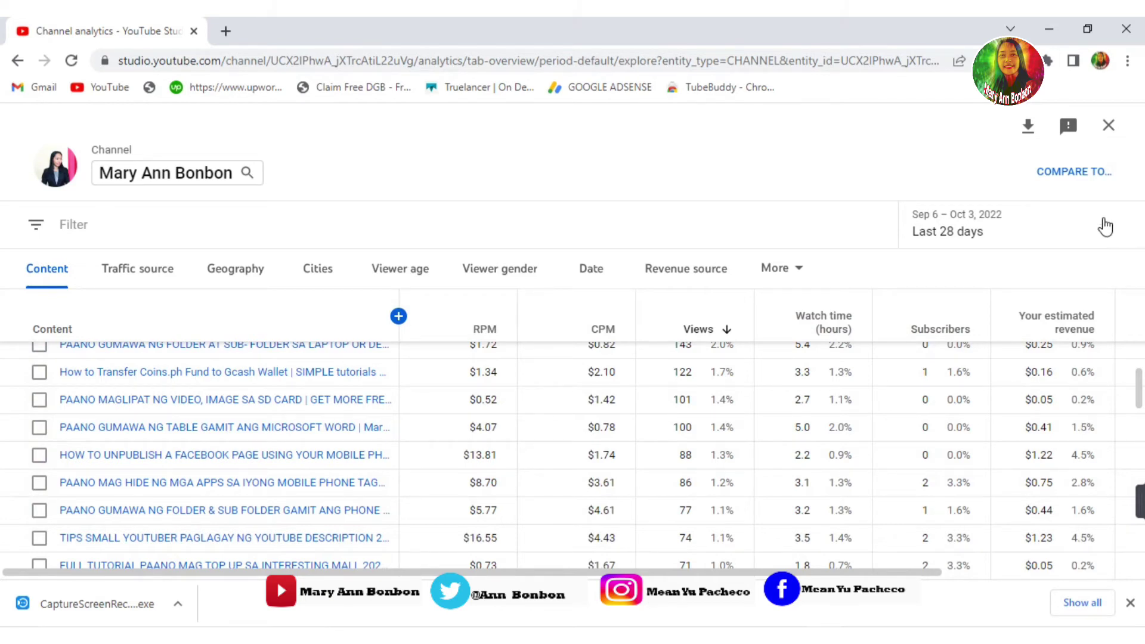
left_click(1108, 239)
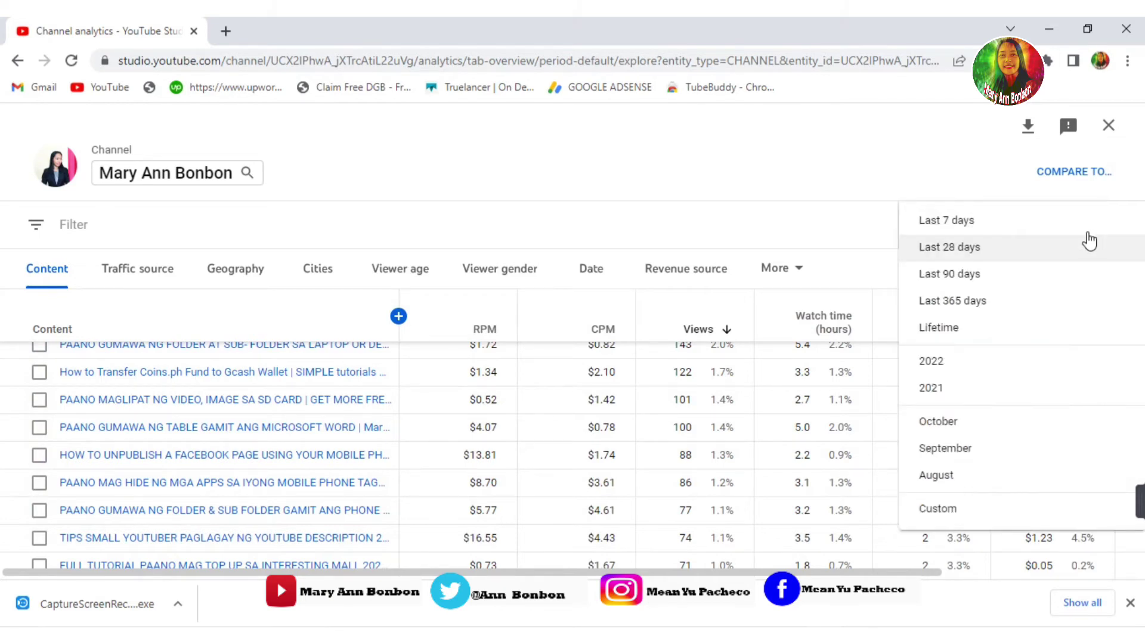
left_click(977, 224)
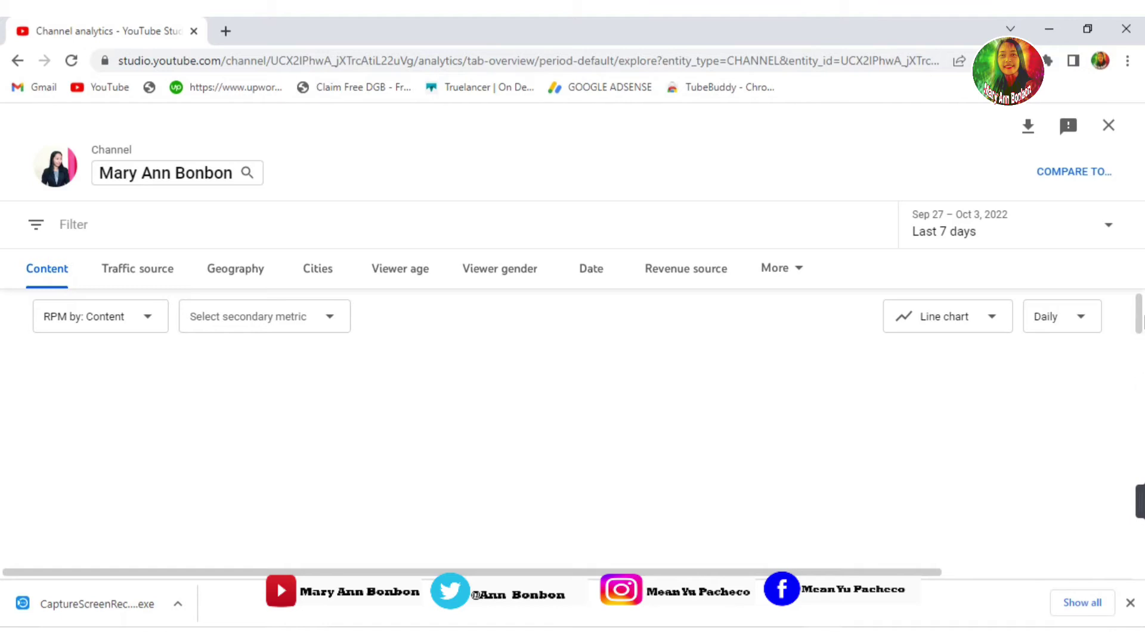
- Examine the seven-day RPM, CPM and views per video, the total estimated revenue, and the daily RPM chart
scroll(821, 416, "down", 1)
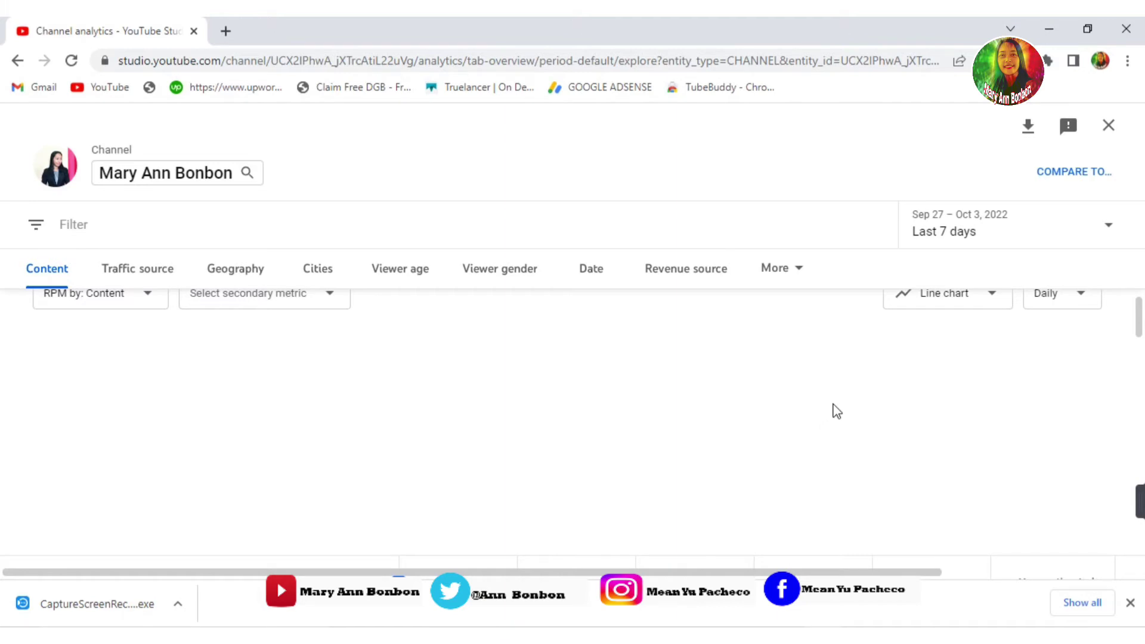
scroll(837, 412, "down", 10)
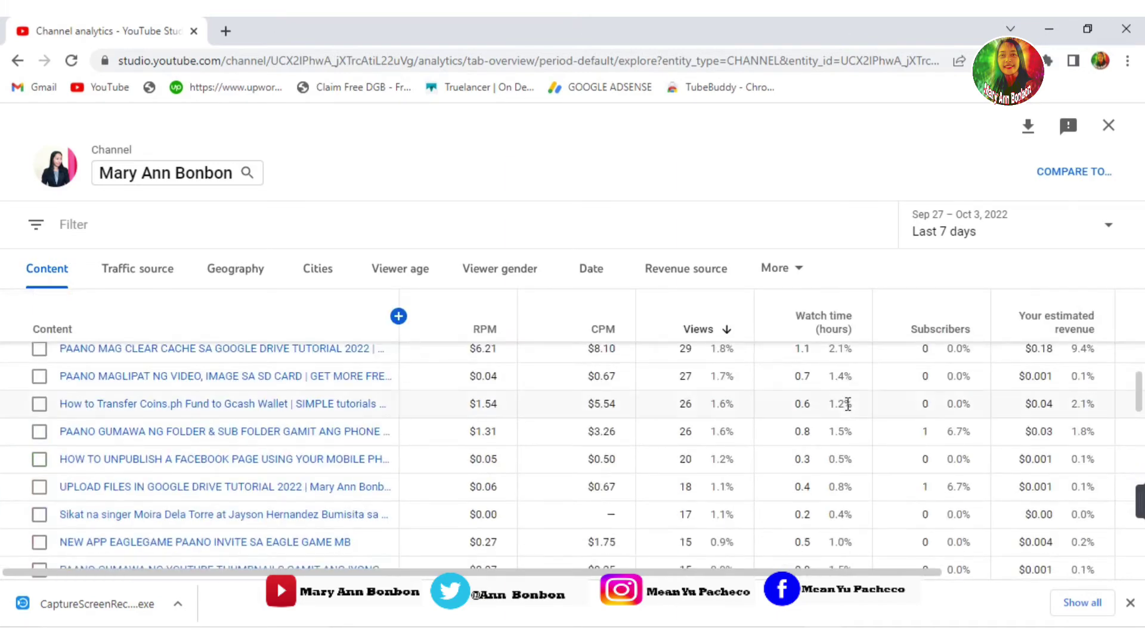
scroll(848, 406, "up", 5)
scroll(545, 468, "up", 5)
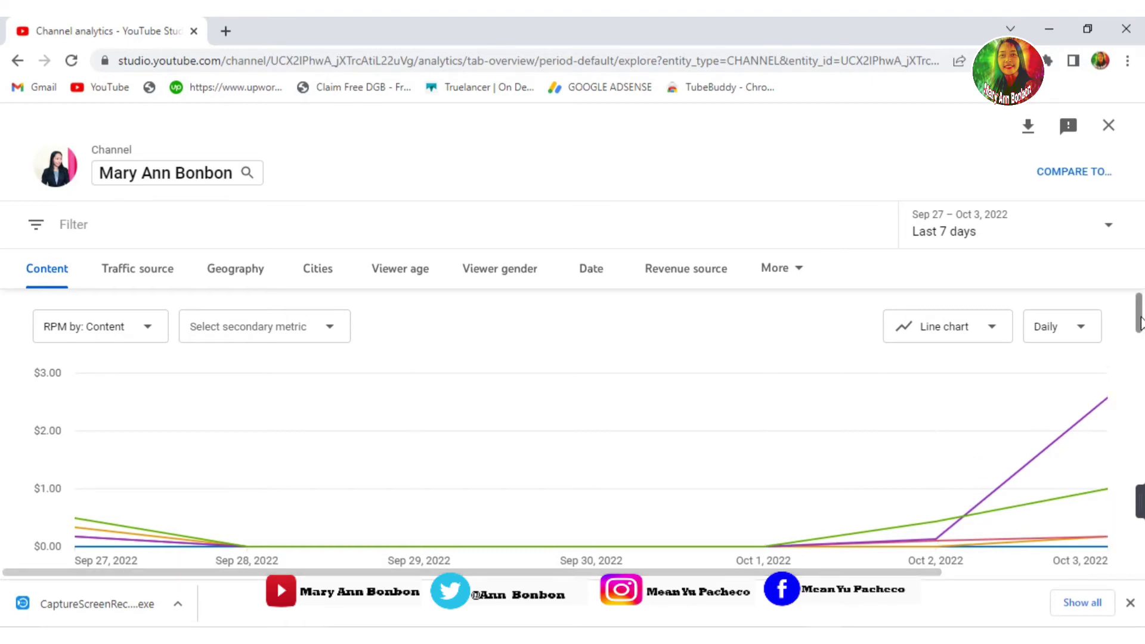
left_click_drag(1143, 332, 1138, 358)
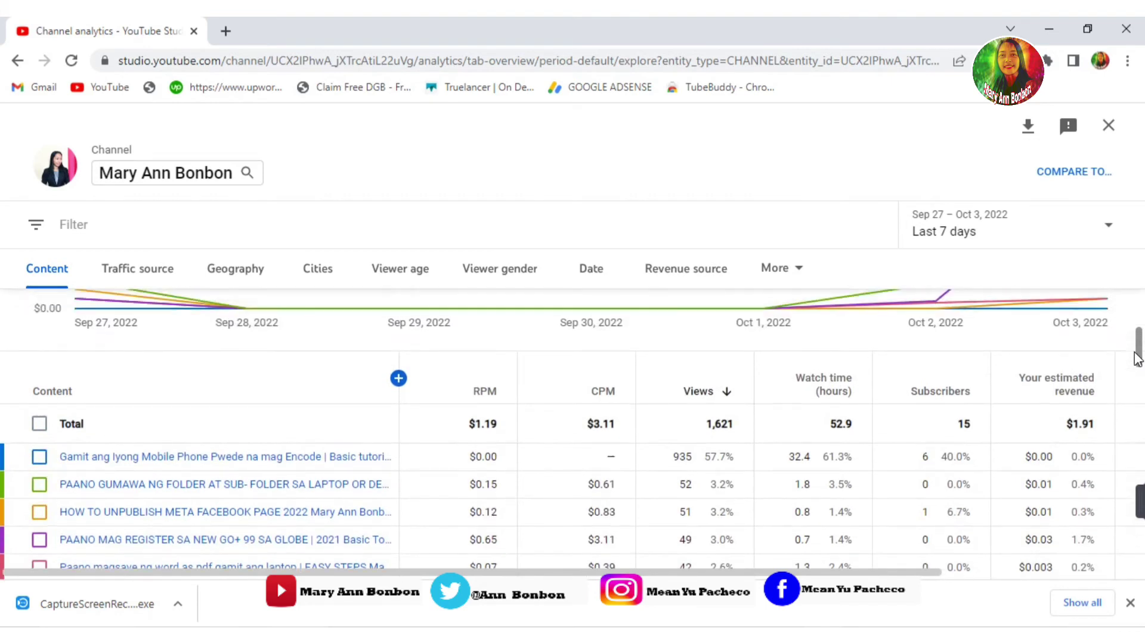
scroll(1139, 358, "down", 1)
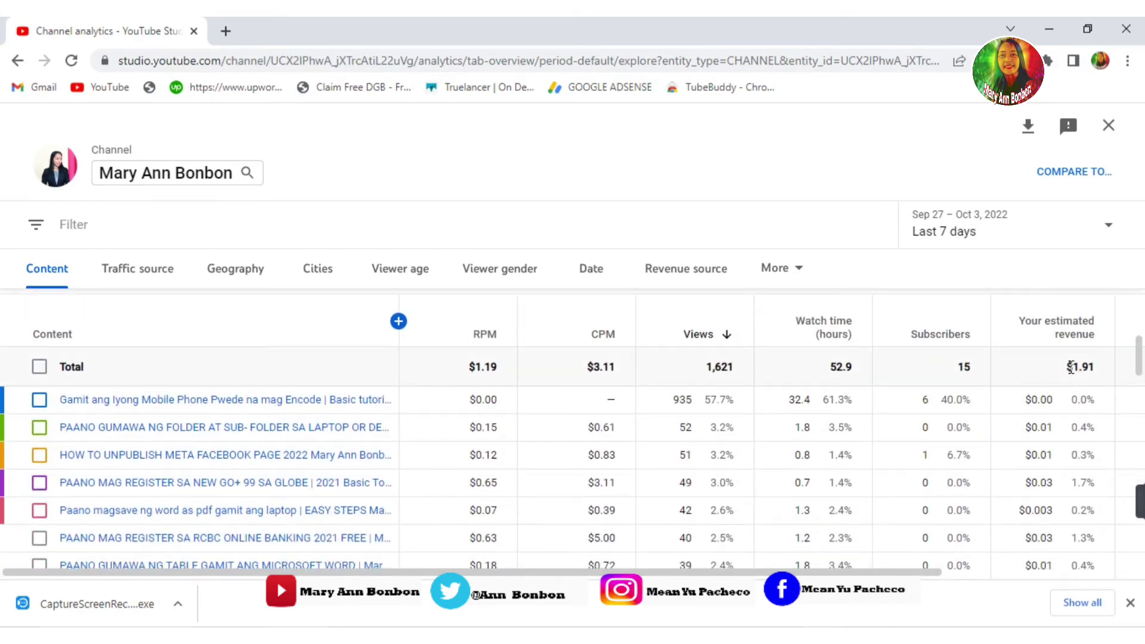
left_click_drag(1068, 366, 1103, 371)
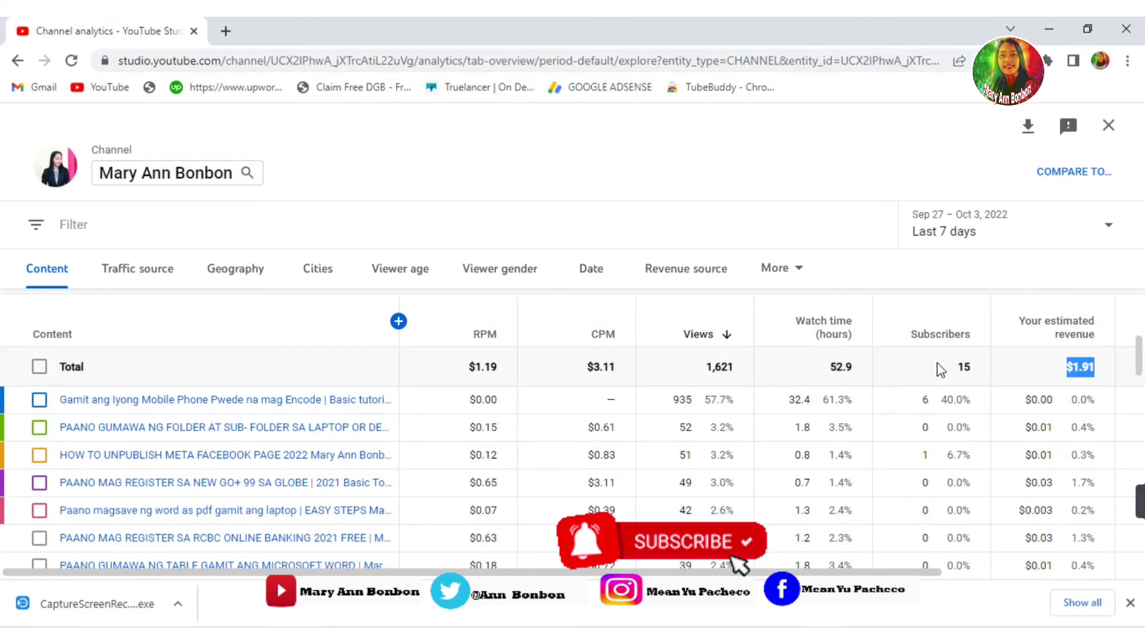
scroll(885, 350, "up", 5)
mouse_move(1037, 411)
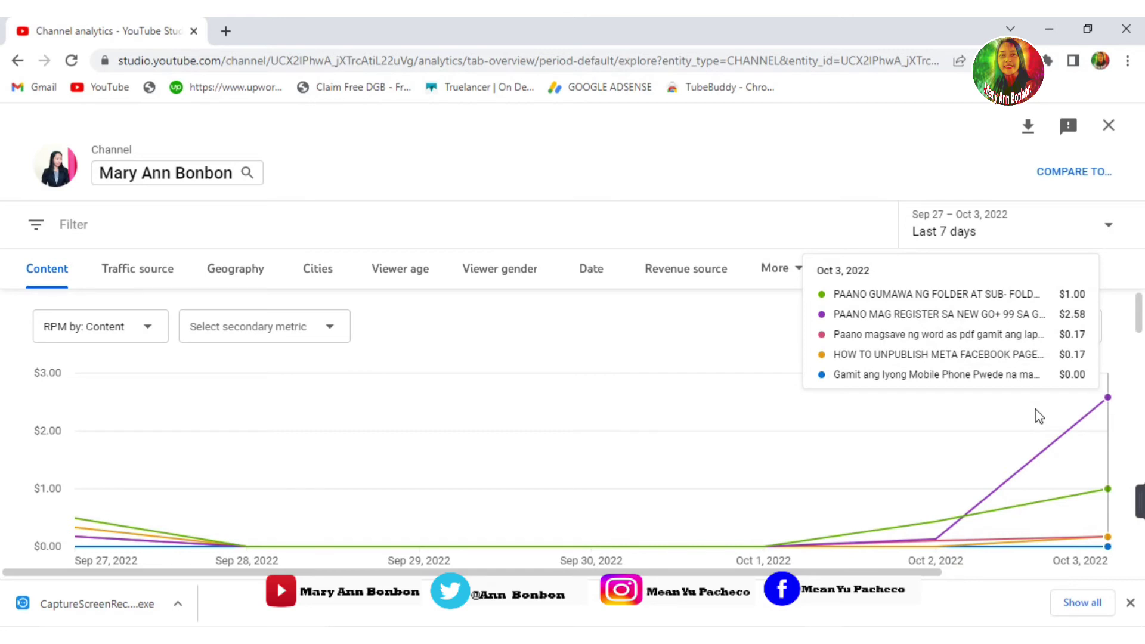
- Apply a custom date range covering only Oct 3, 2022, by setting the start date to 10/3/22
left_click(1092, 239)
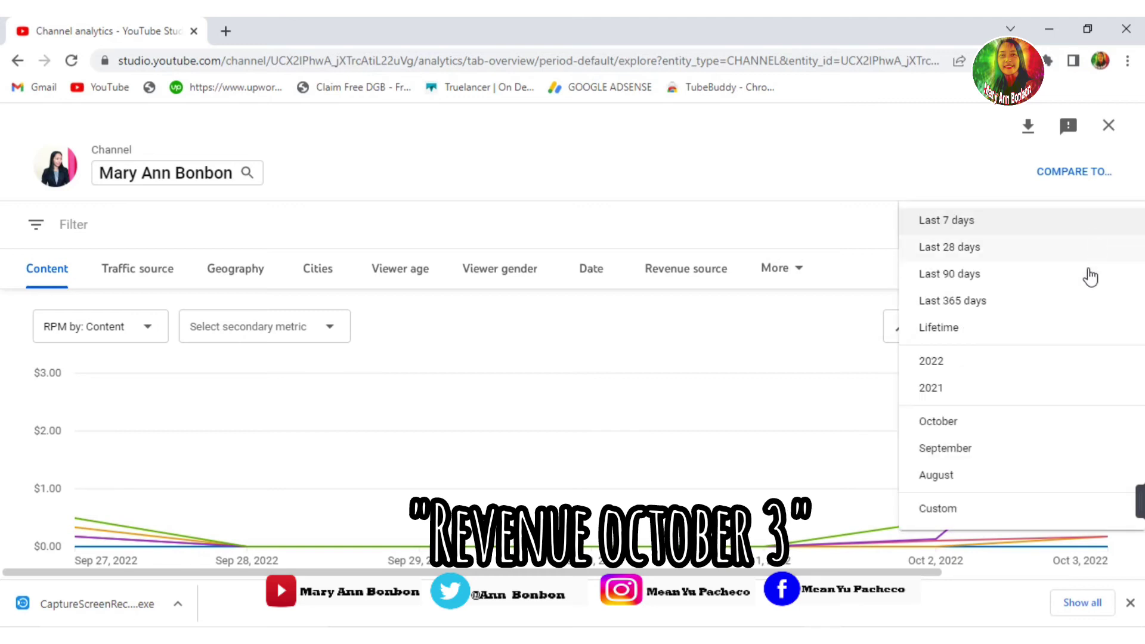
left_click(939, 512)
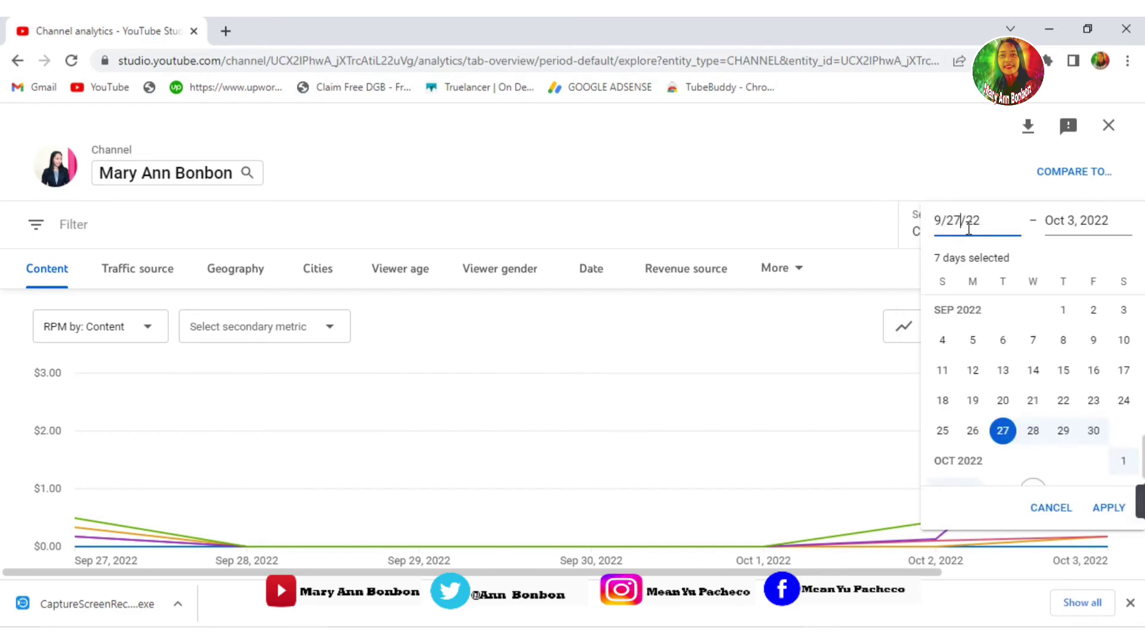
key("BackSpace")
key("BackSpace")
type("5")
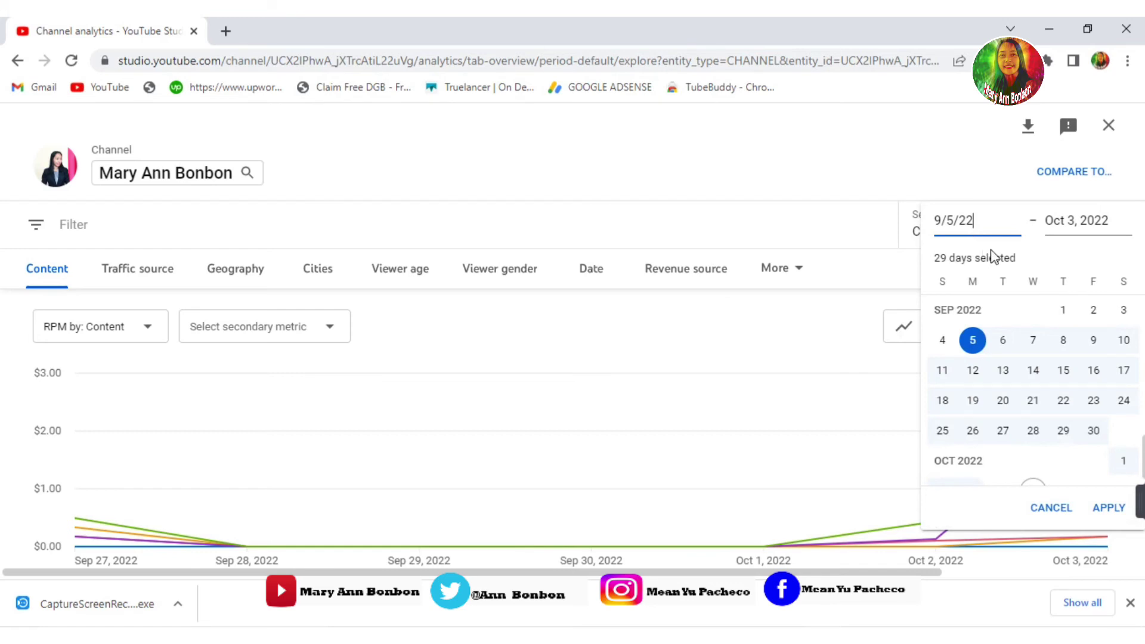
left_click(953, 222)
key("BackSpace")
type("3")
left_click(941, 221)
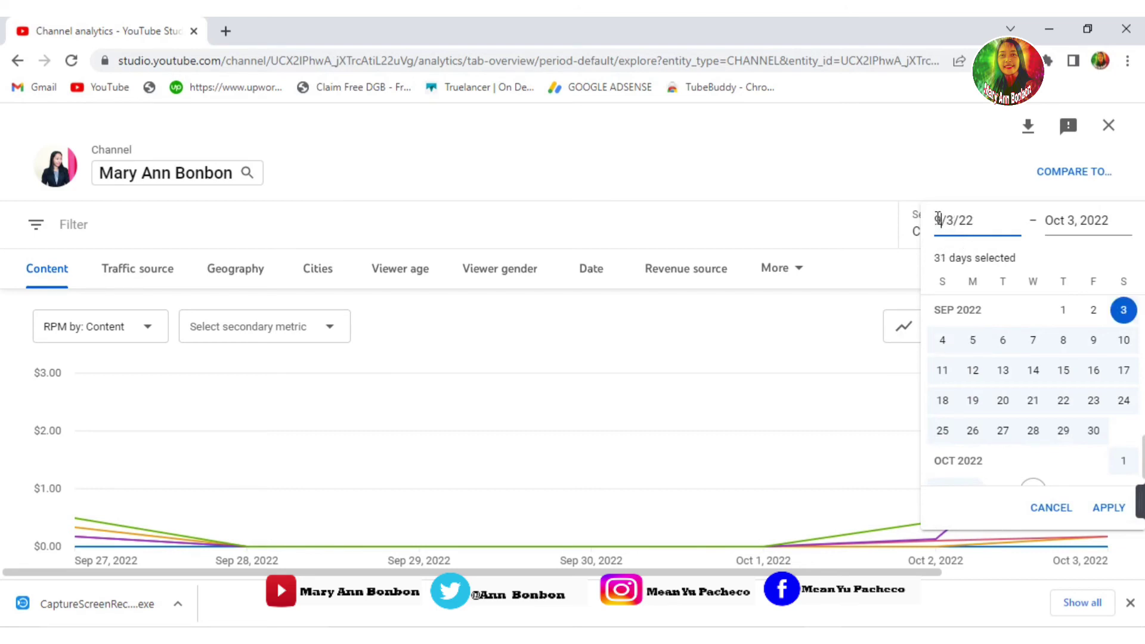
key("BackSpace")
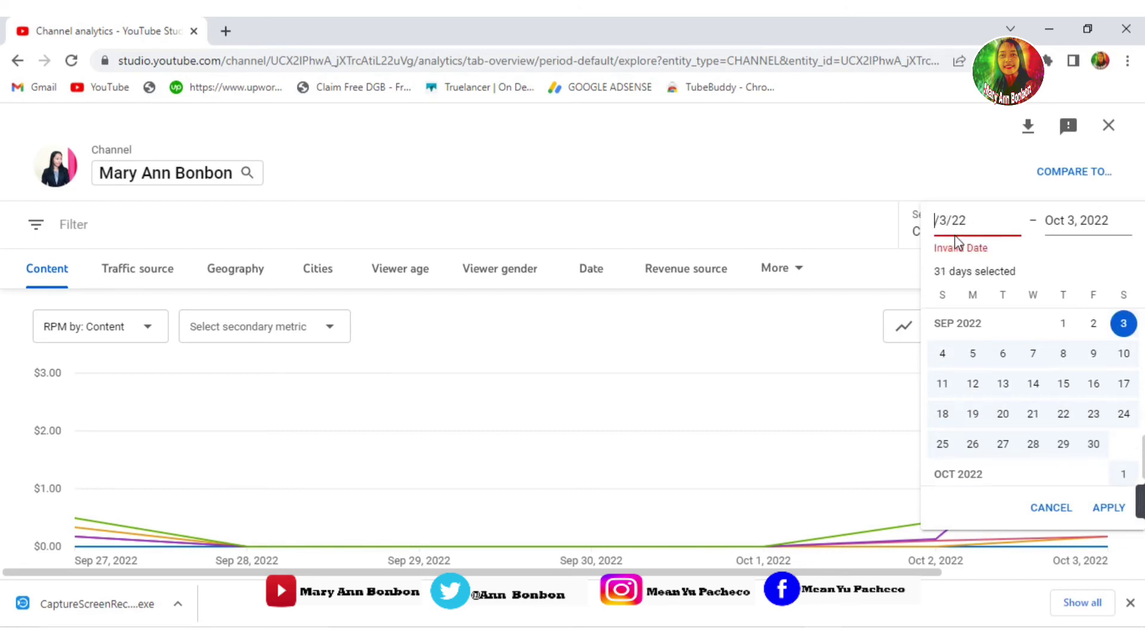
type("10")
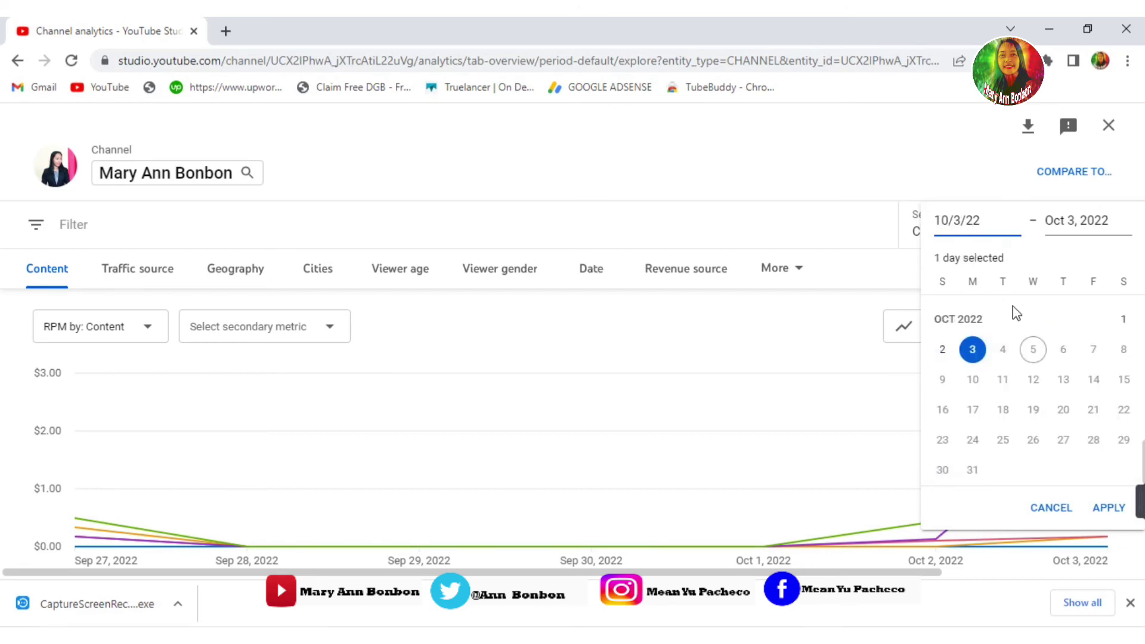
left_click(1111, 509)
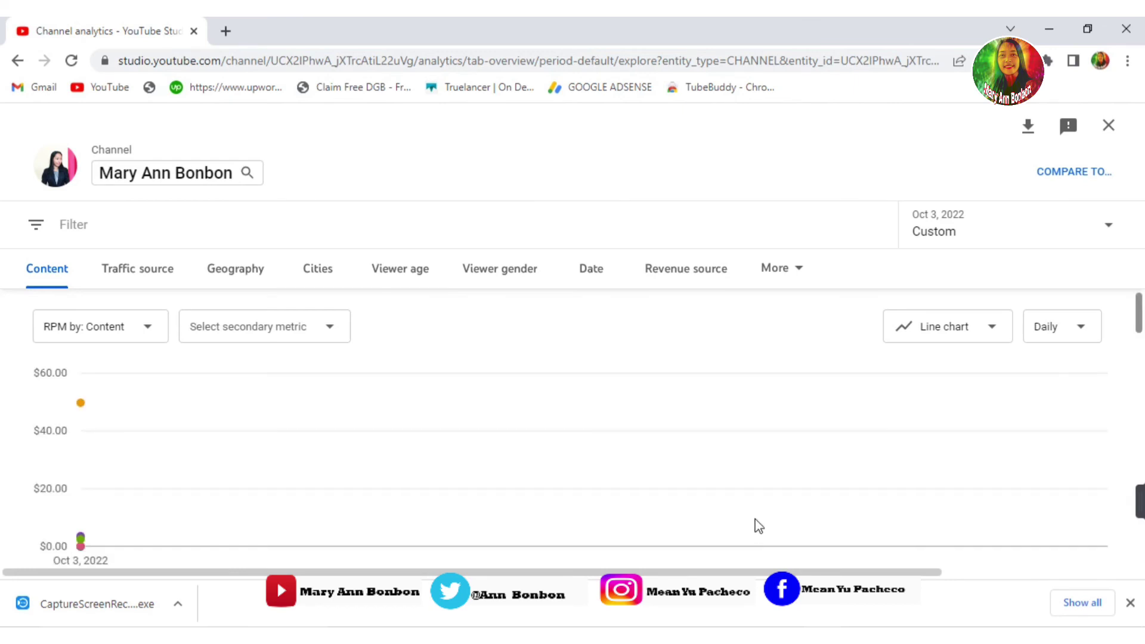
- Examine the single-day RPM and CPM per video and highlight the total estimated revenue
scroll(763, 519, "down", 8)
scroll(782, 508, "down", 3)
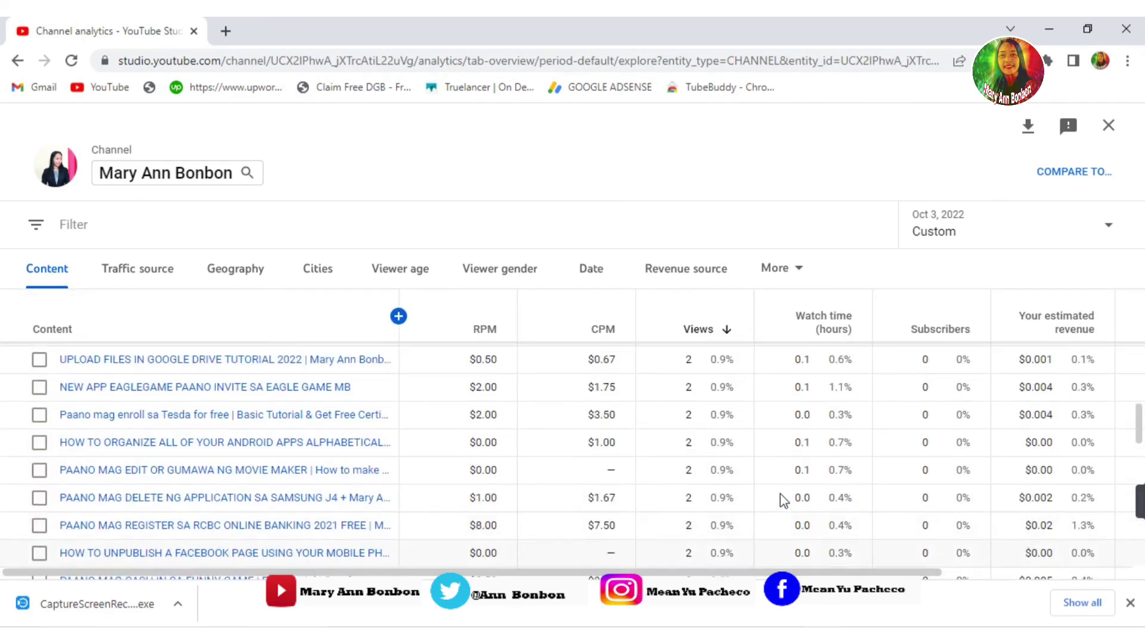
scroll(781, 489, "up", 10)
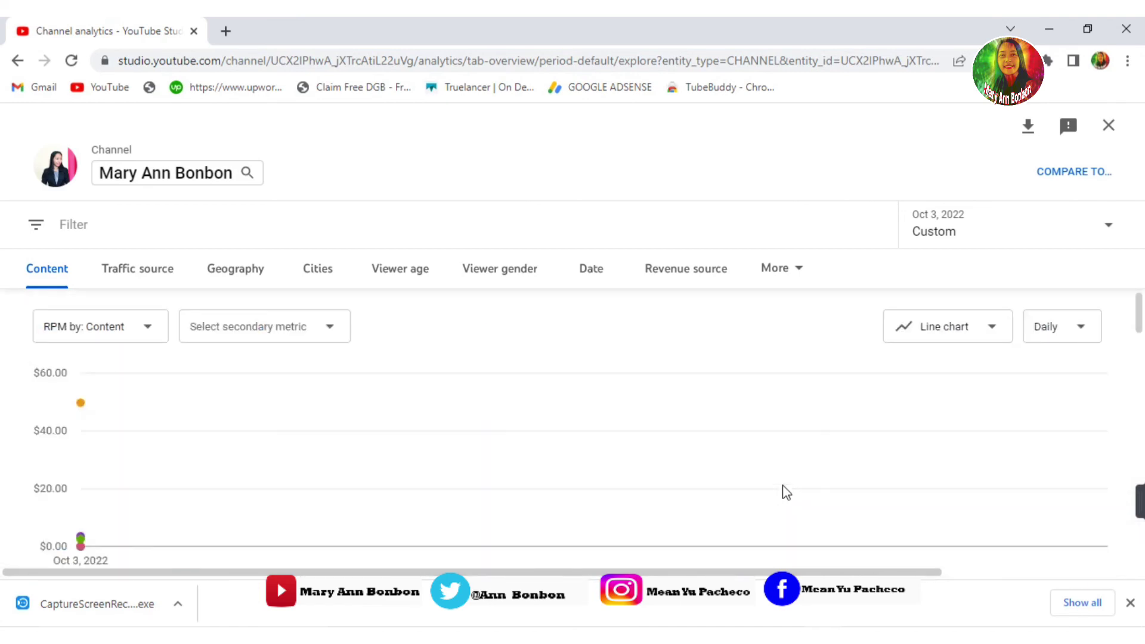
scroll(786, 493, "down", 2)
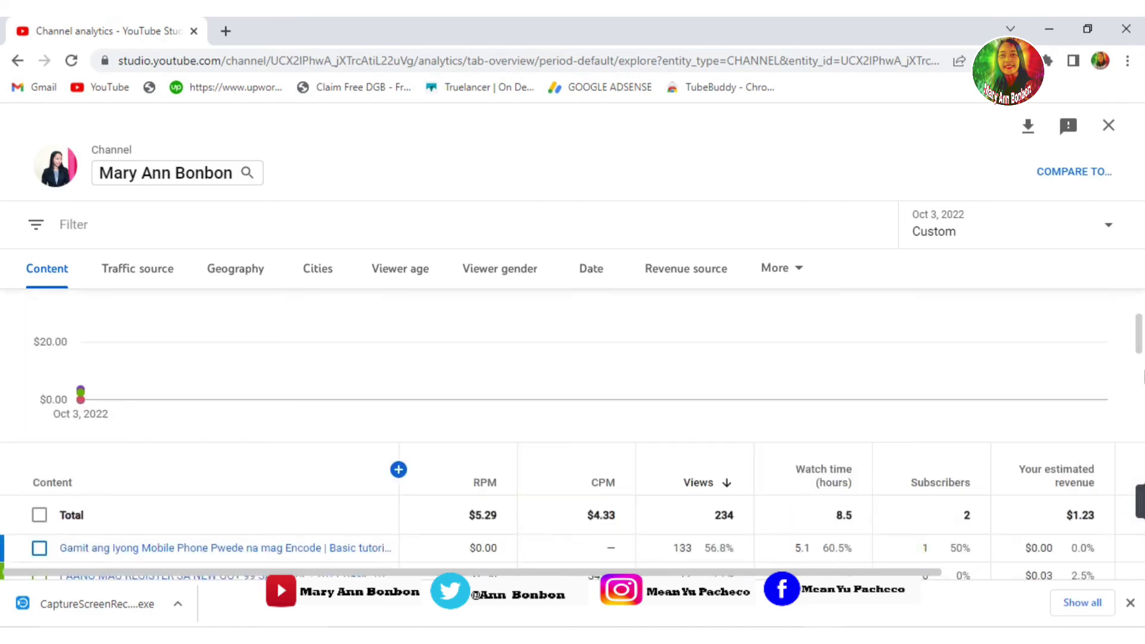
scroll(1140, 339, "down", 5)
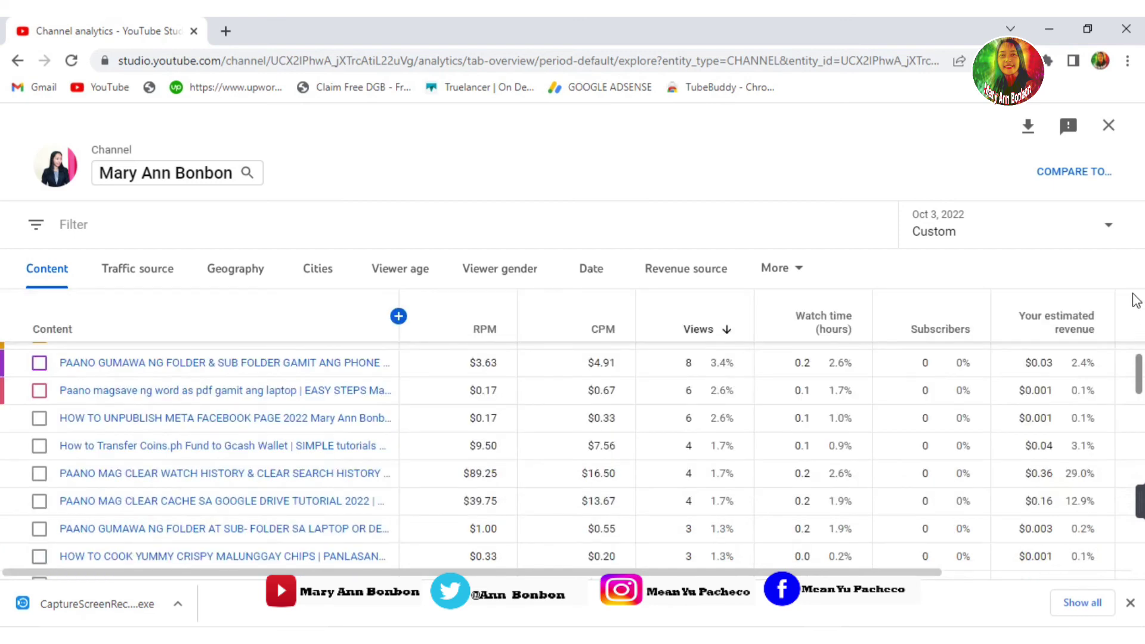
scroll(1135, 298, "up", 3)
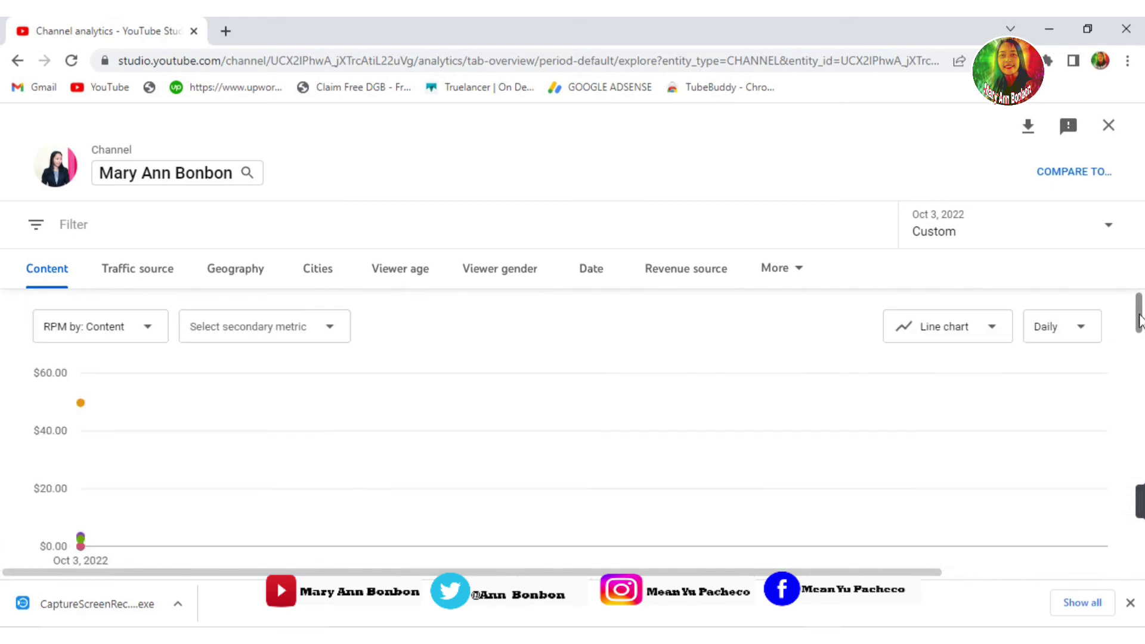
scroll(1140, 341, "down", 3)
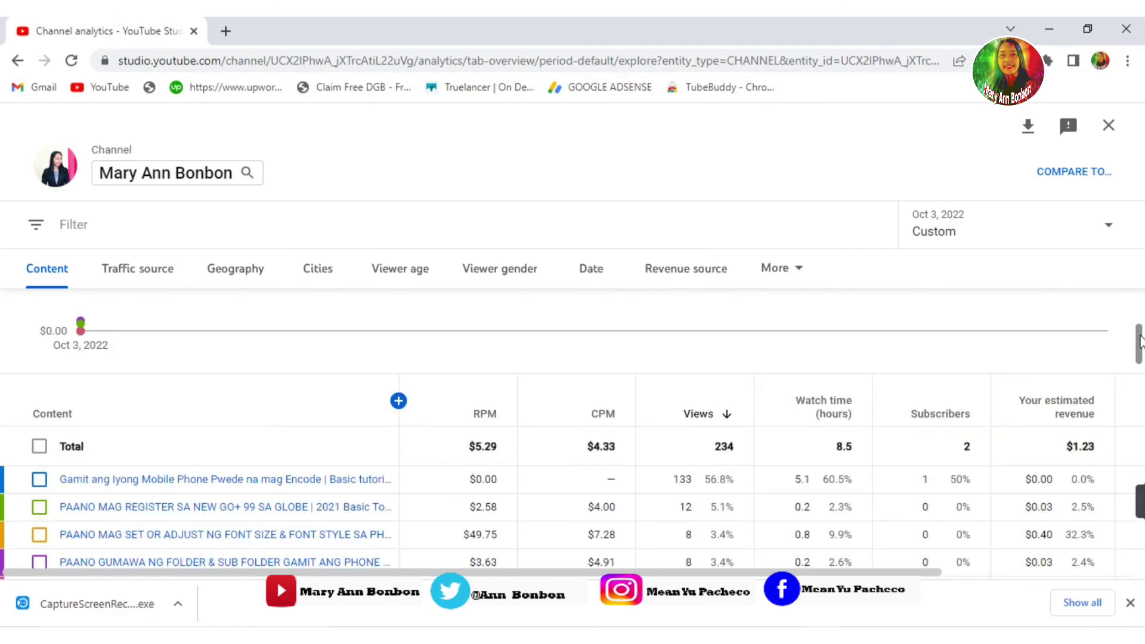
left_click_drag(1140, 341, 1141, 337)
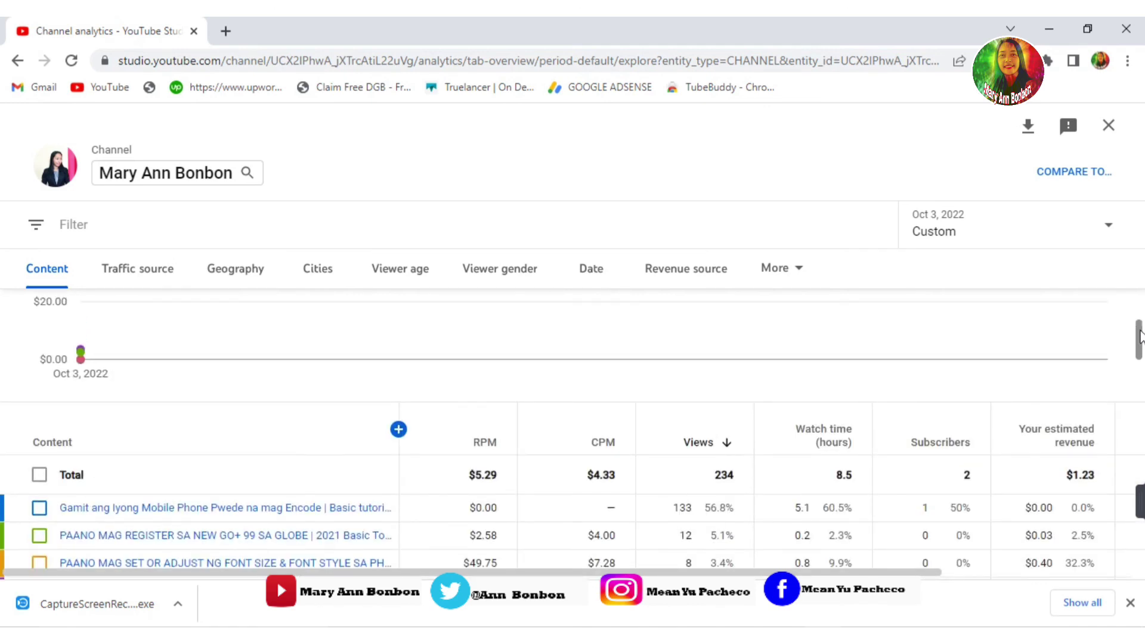
left_click_drag(1068, 475, 1109, 477)
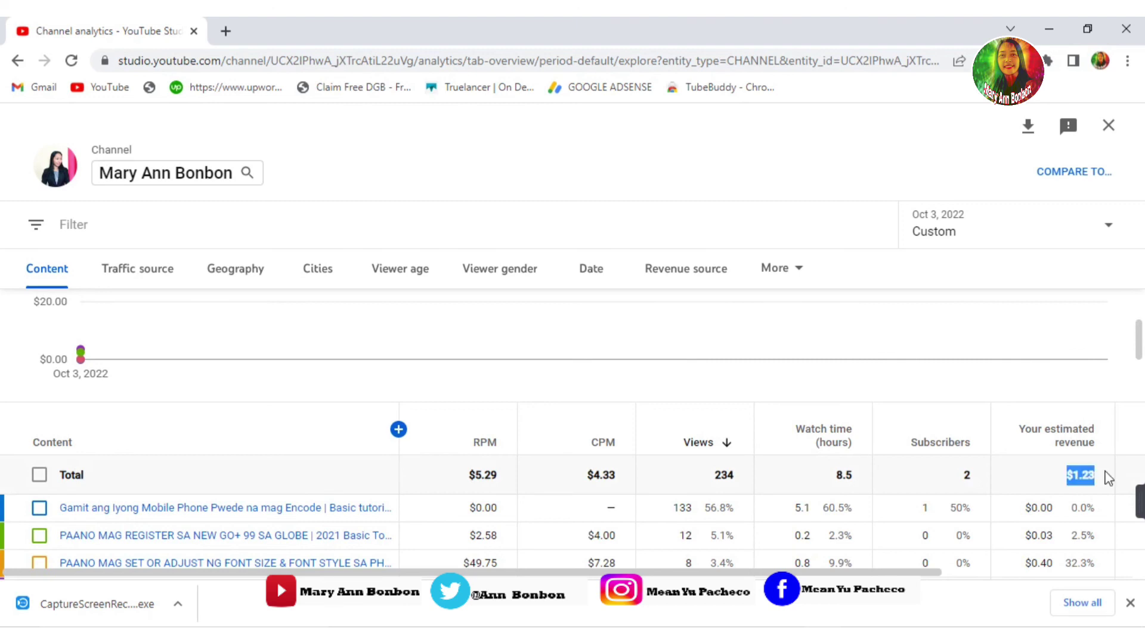